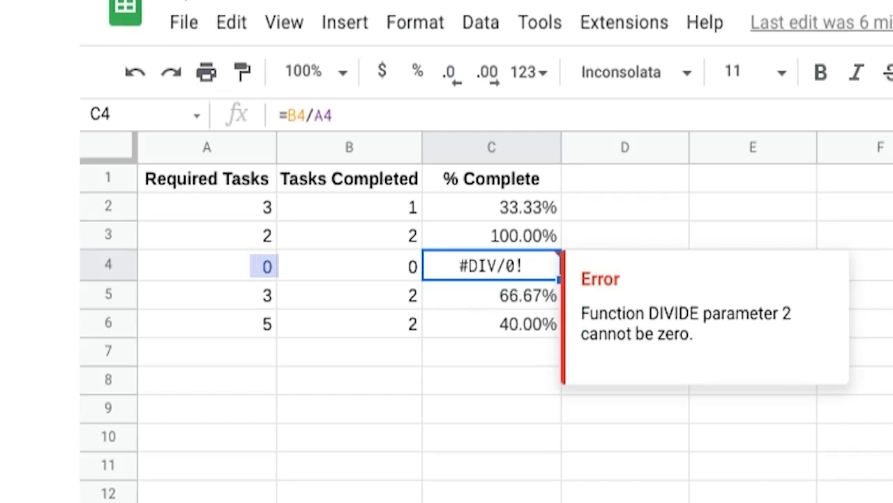
Replace C4's formula with =IFERROR(B4/A4, "Not applicable").
text(=)
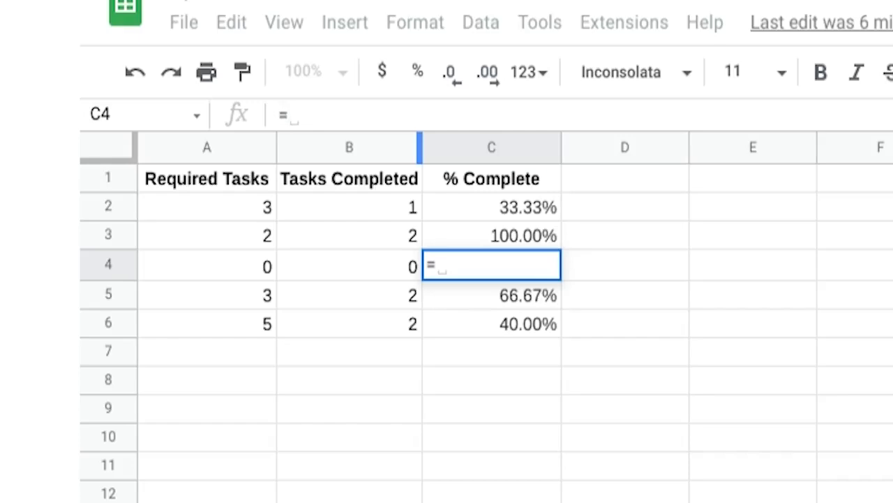
text(IFERR)
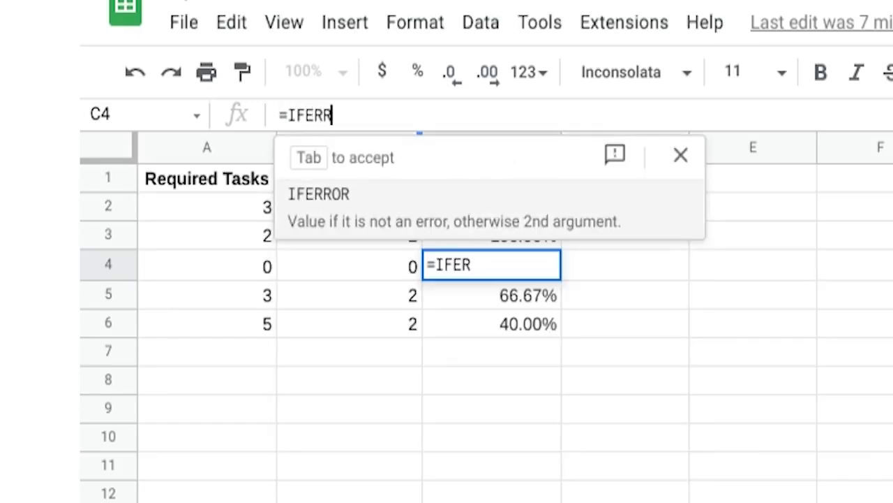
text(OR)
text(()
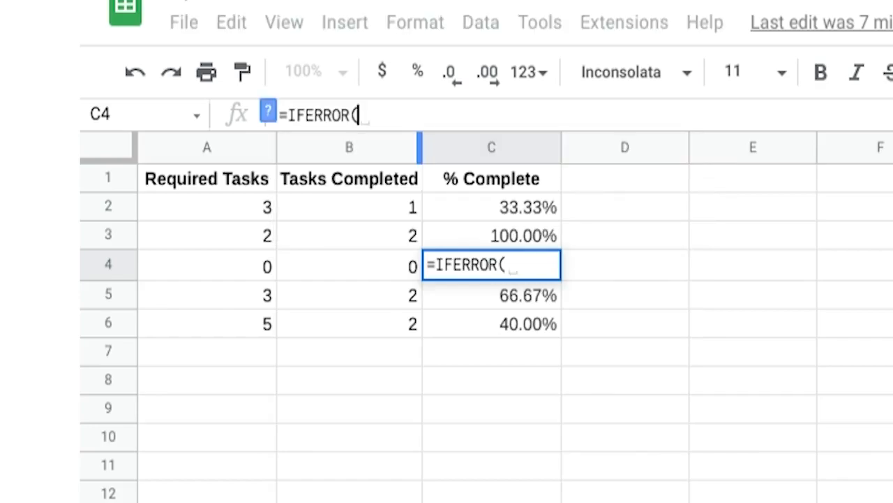
text(B4)
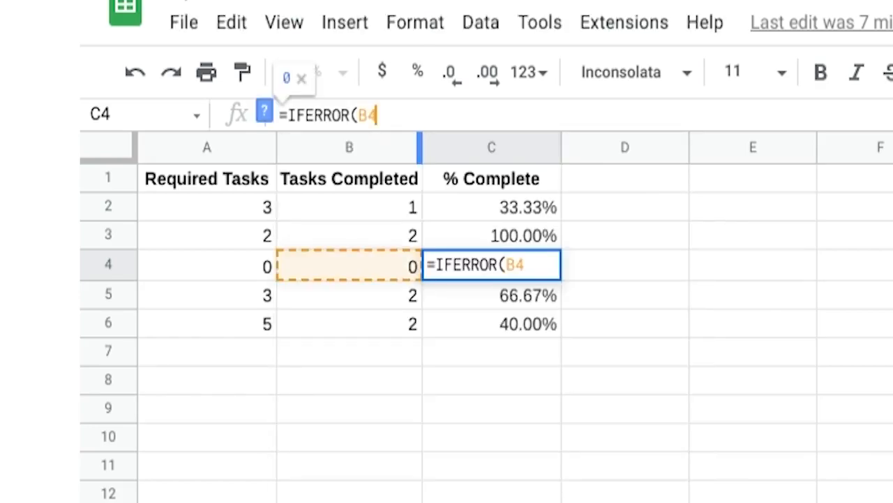
text(/A4)
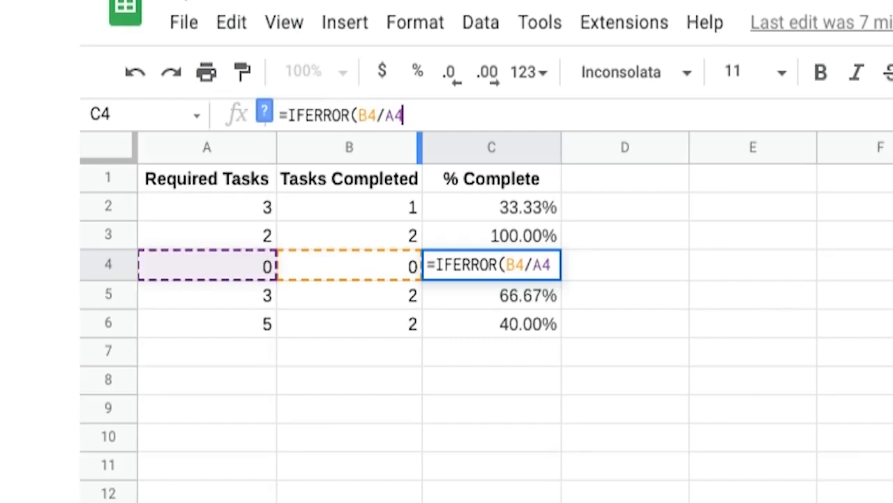
text(, "N)
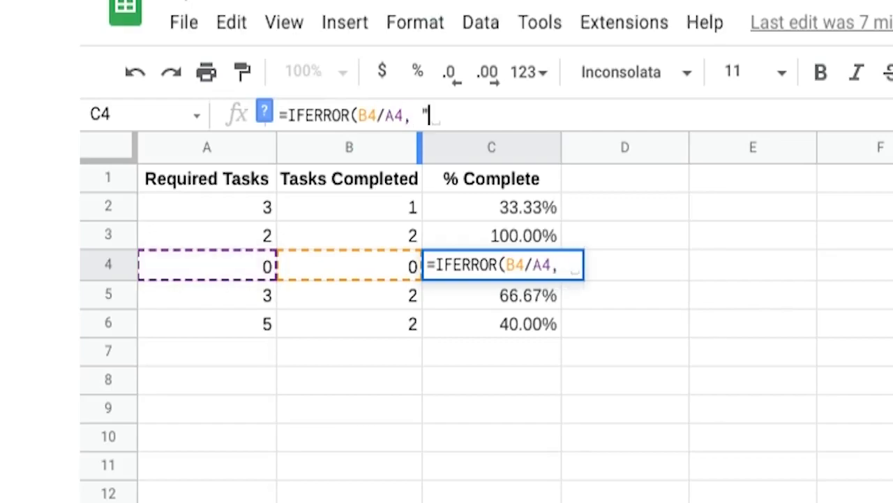
text(ot appl)
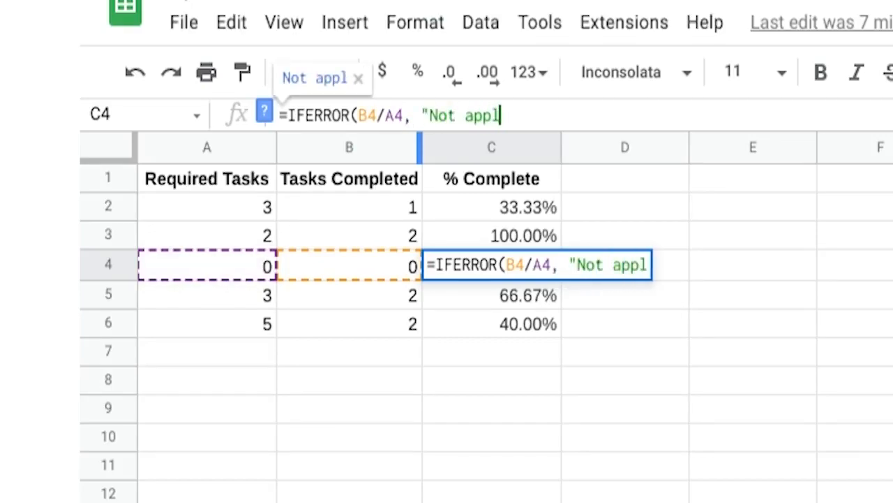
text(icable")
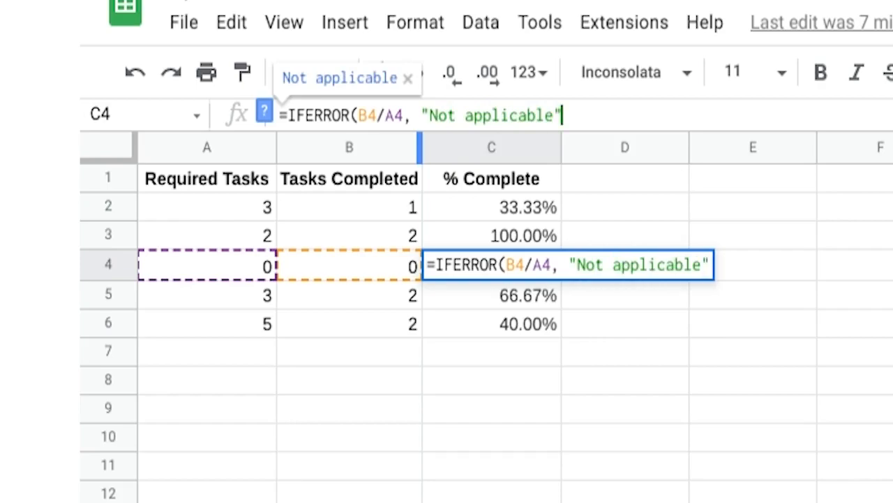
key(Return)
key(Up)
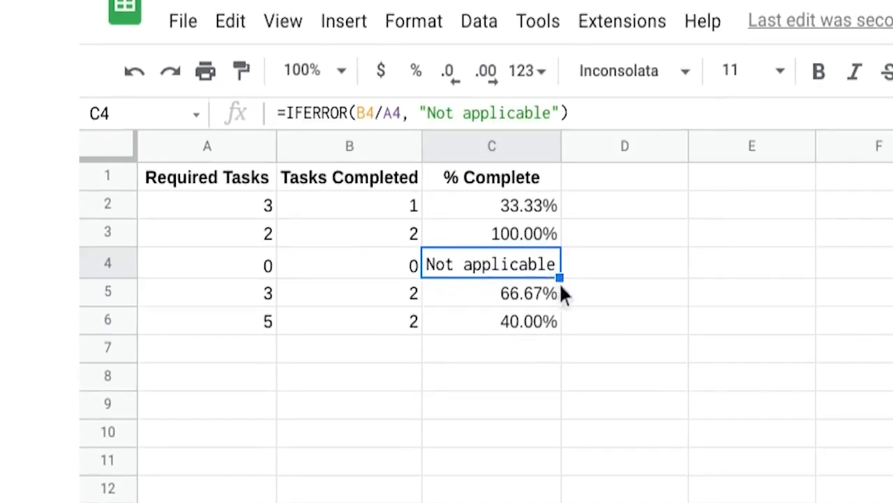
Fill C4's IFERROR formula down through C6 and up through C2.
drag(562, 277, 564, 324)
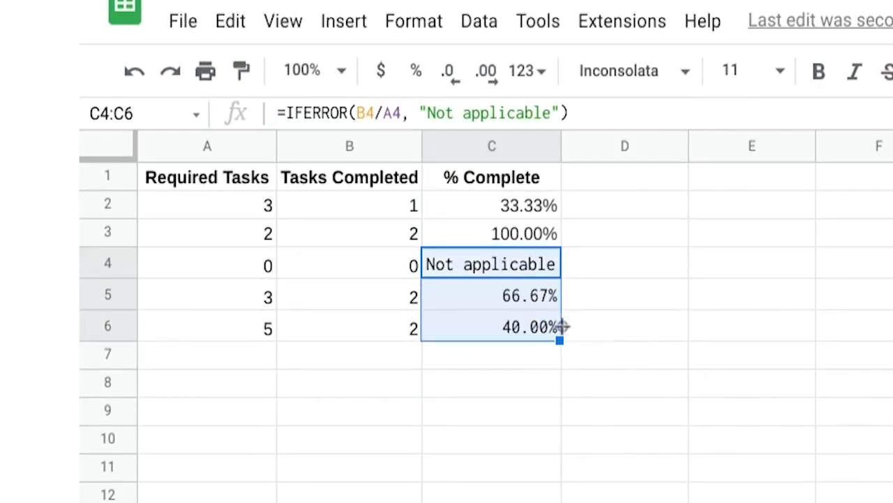
click(545, 265)
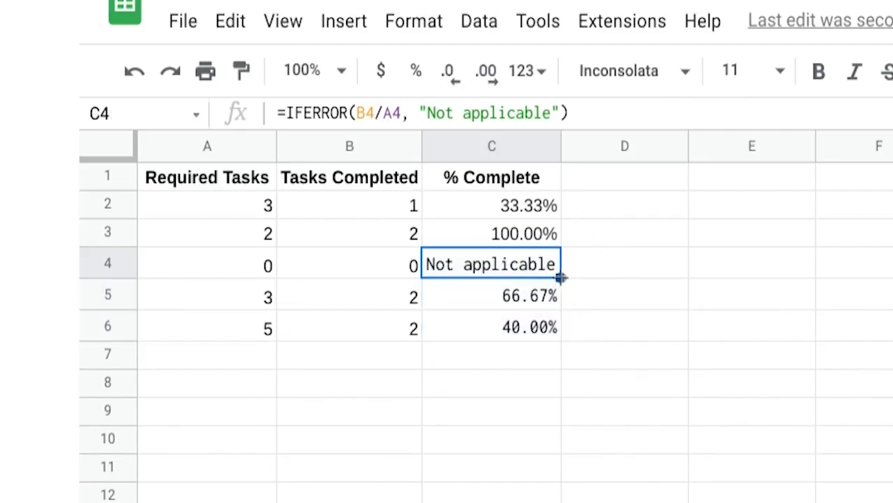
drag(561, 278, 552, 209)
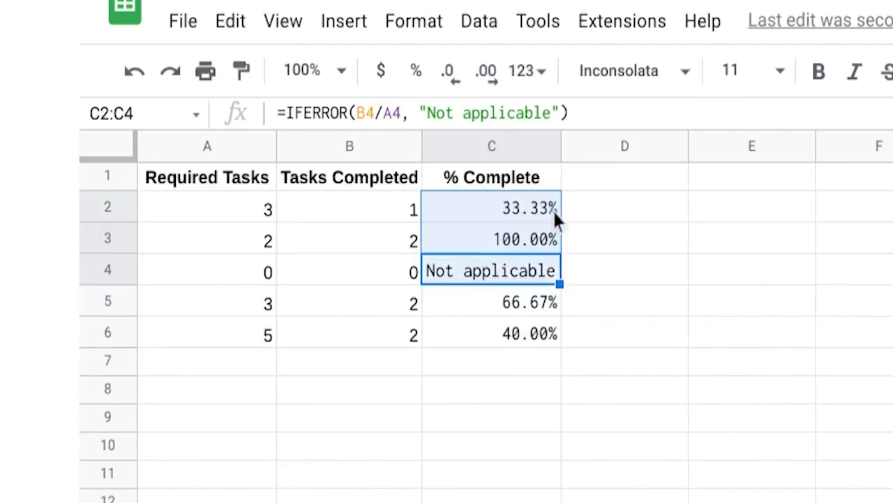
click(539, 208)
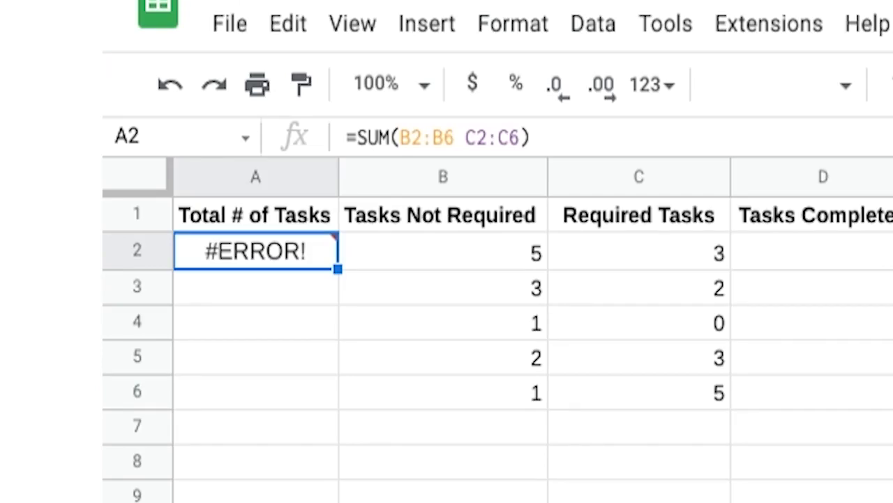
Fix A2's SUM formula by inserting a comma between the ranges B2:B6 and C2:C6.
mouse_move(282, 258)
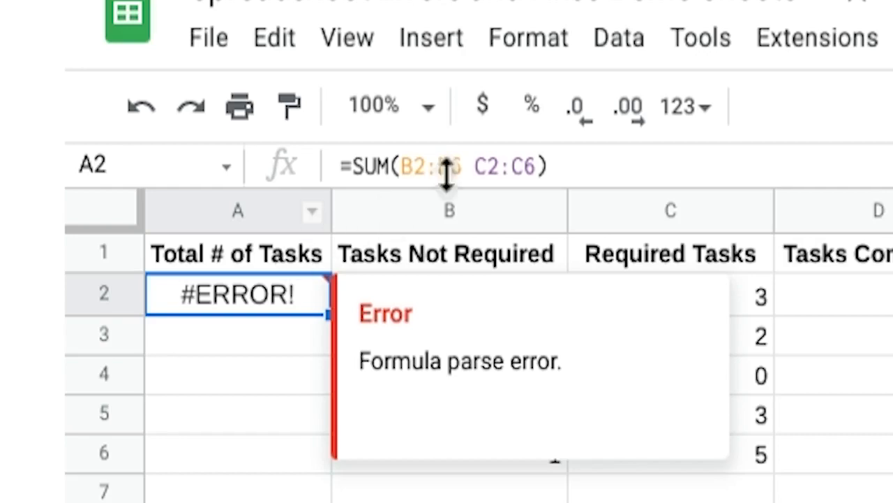
click(467, 168)
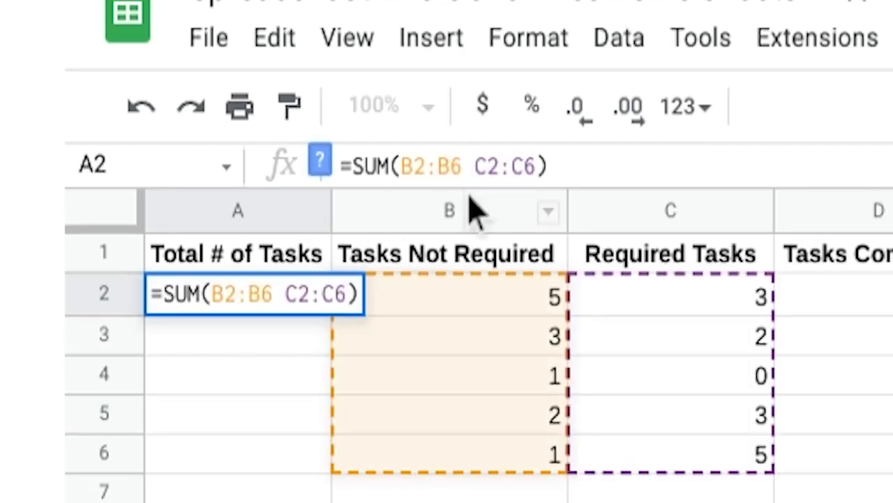
text(,)
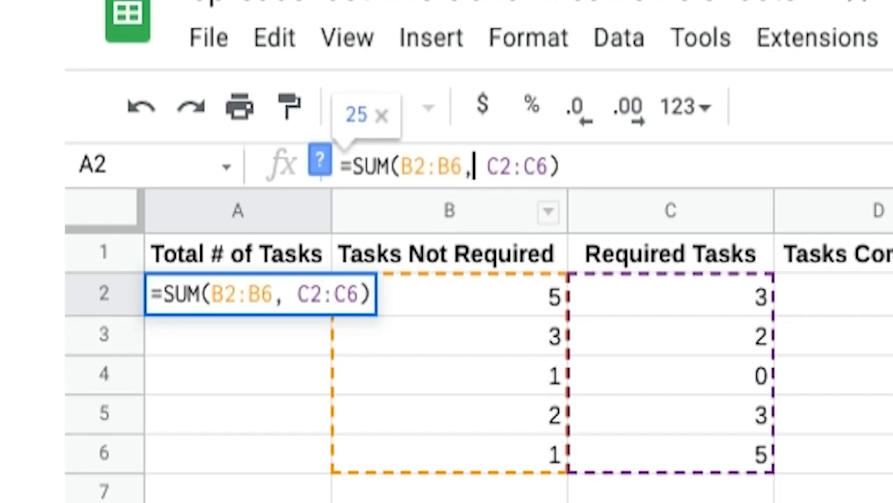
key(Return)
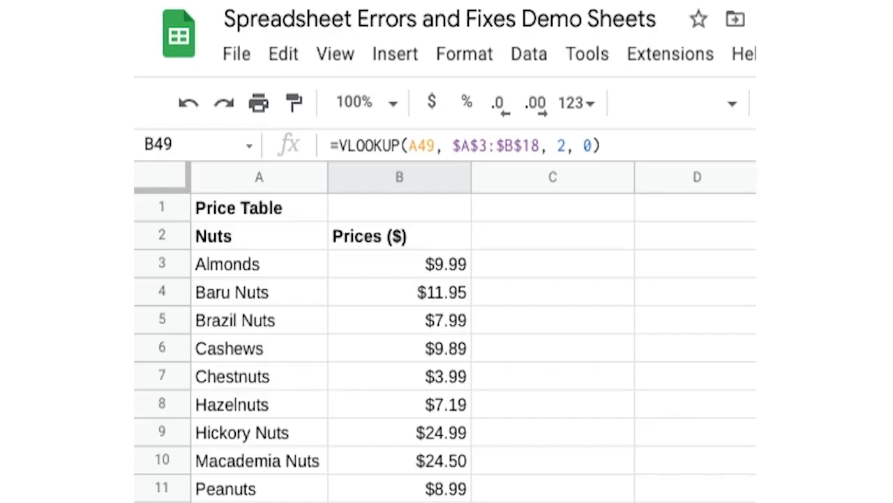
Correct the nut name in A49 from Almond to Almonds so the VLOOKUP matches.
scroll(433, 389, down, 10)
mouse_move(451, 95)
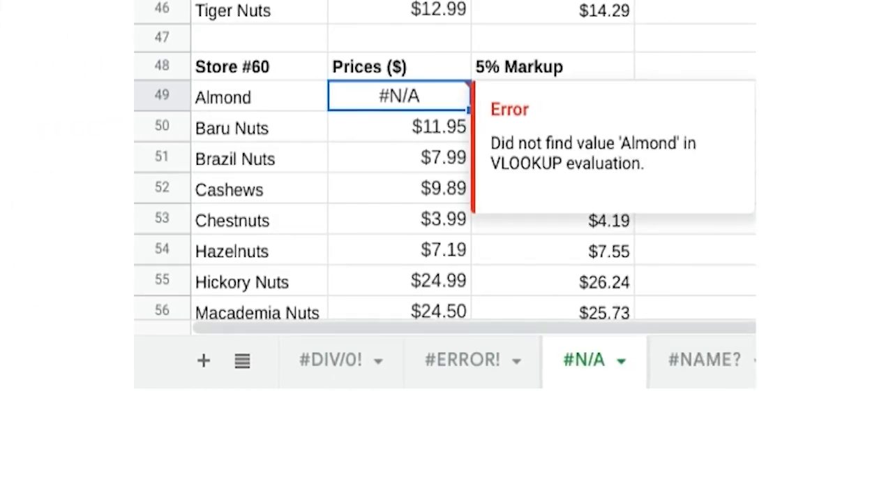
double_click(271, 98)
text(s)
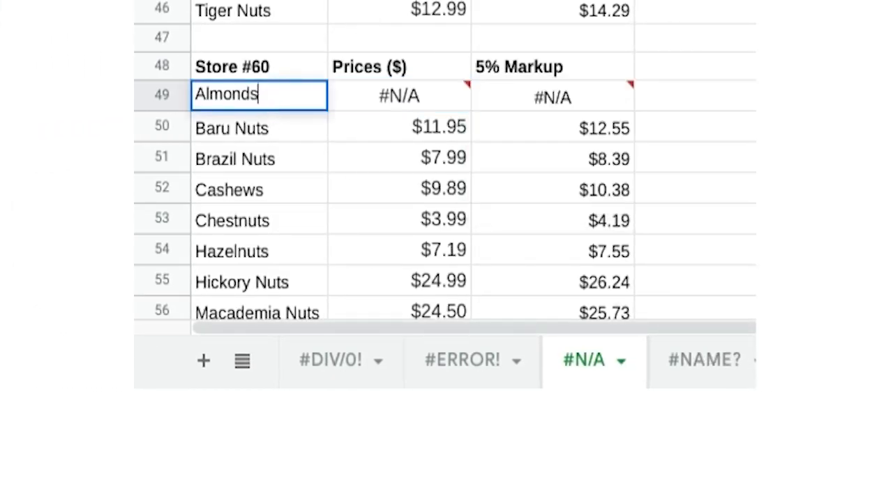
key(Return)
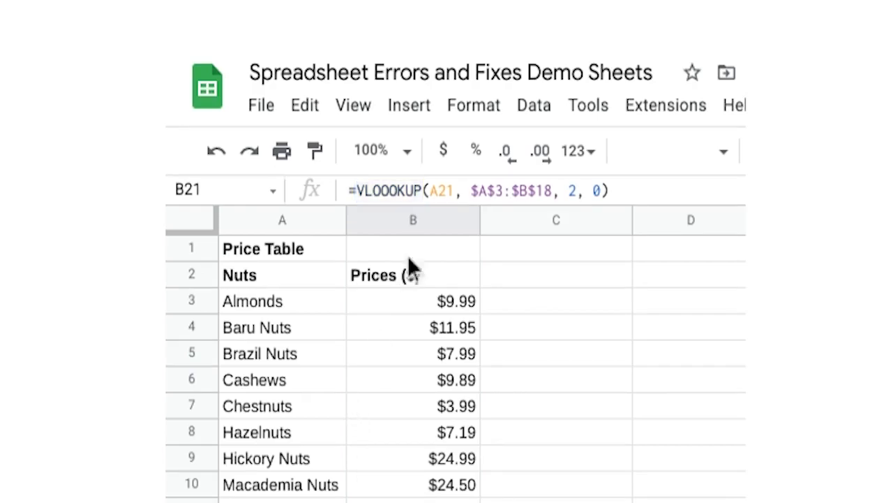
Fix the misspelled VLOOOKUP function name in B21's formula to VLOOKUP.
click(388, 190)
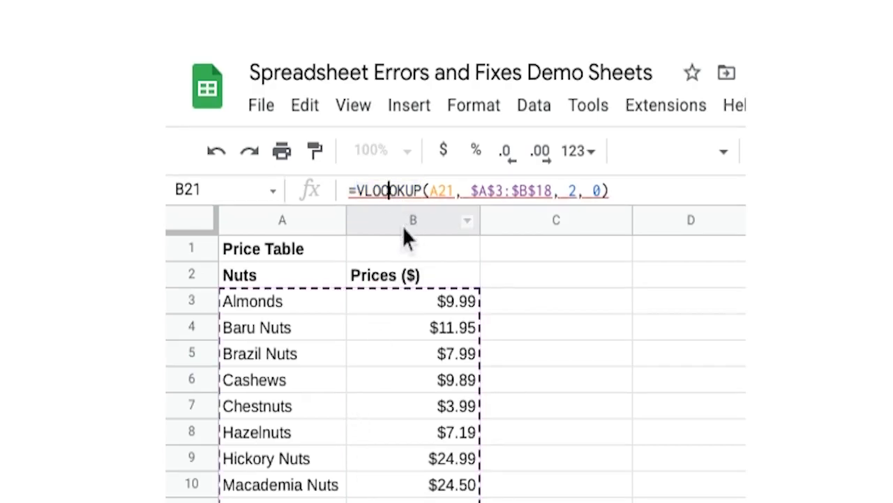
key(BackSpace)
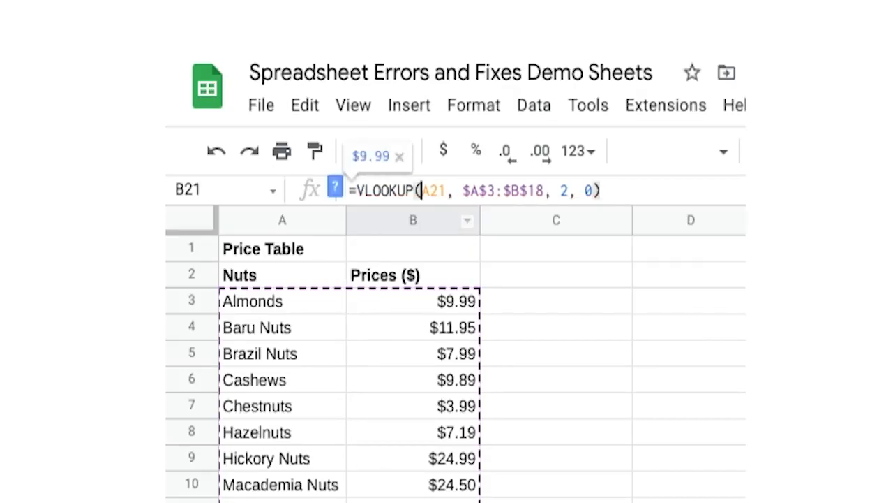
click(629, 79)
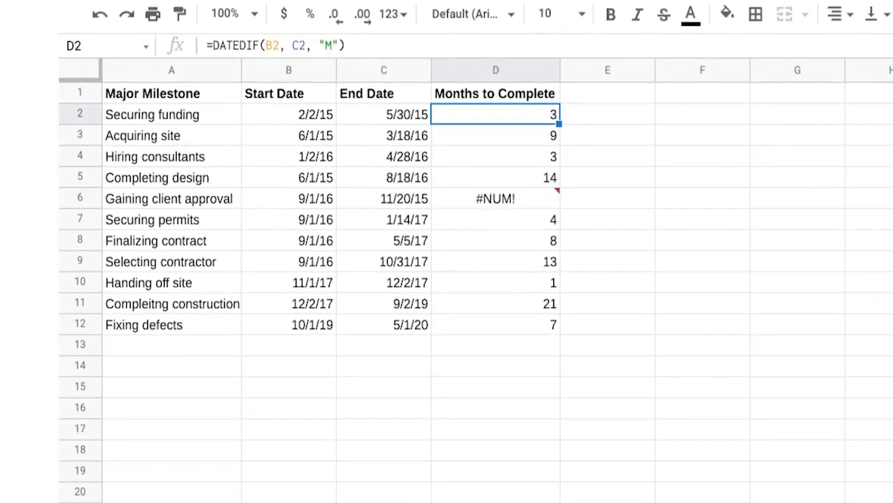
Swap the date arguments in D6's formula so it reads =DATEDIF(C6, B6, "M").
click(363, 49)
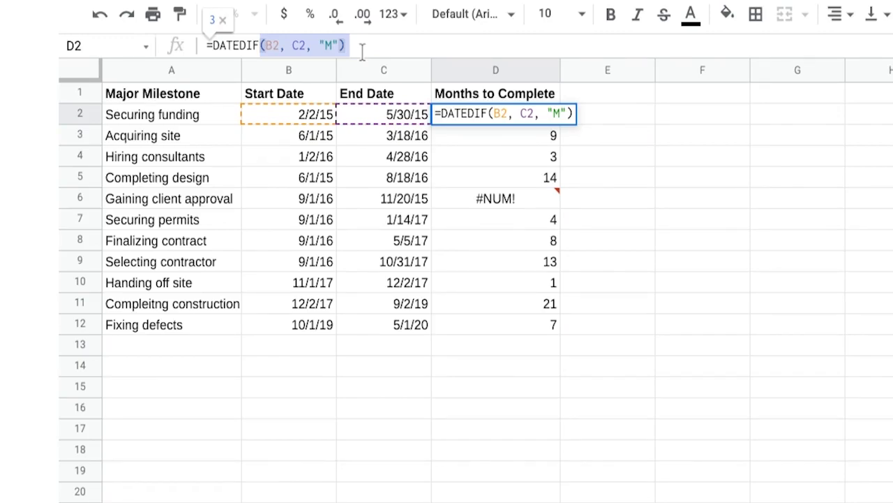
click(332, 47)
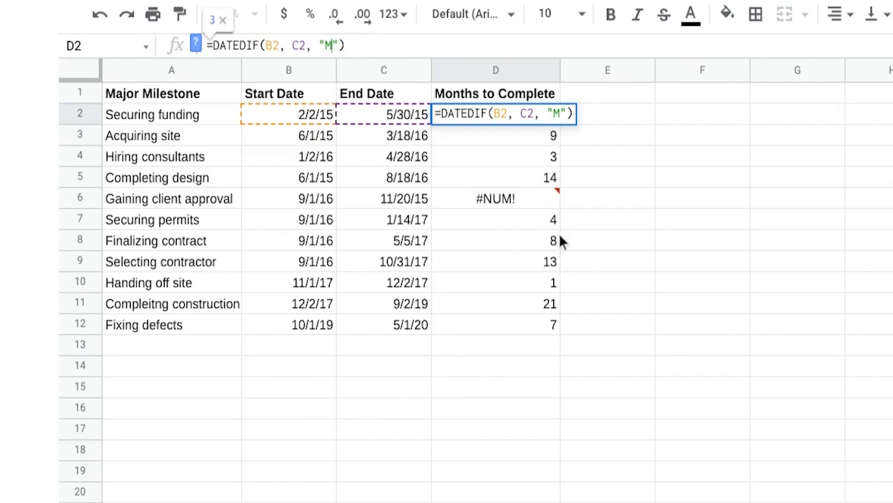
click(535, 203)
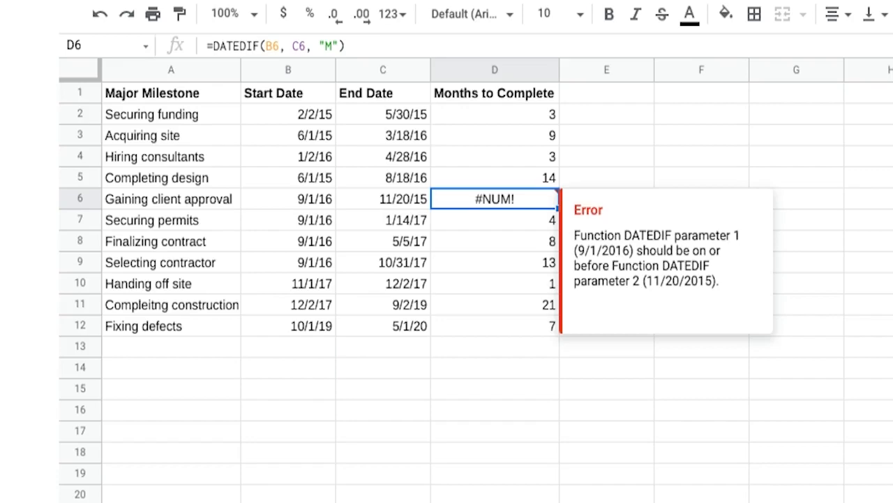
click(271, 46)
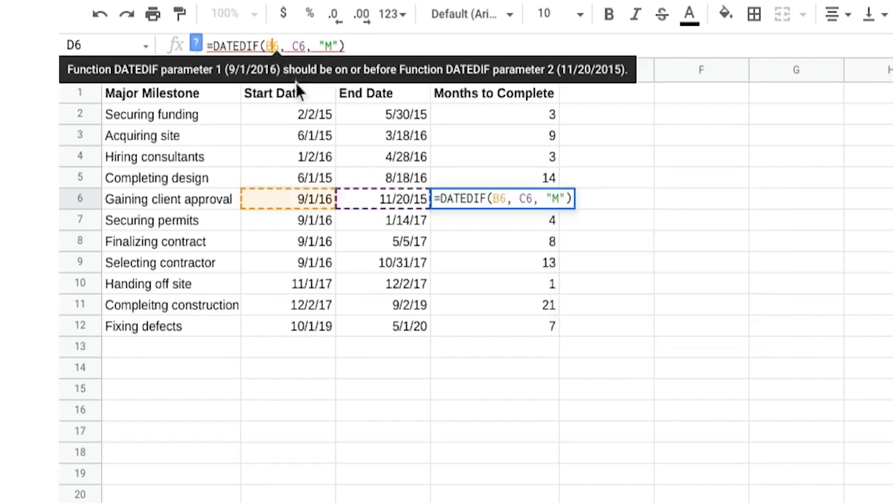
key(Delete)
key(Delete)
text(C6)
key(Right)
key(Right)
key(Right)
key(BackSpace)
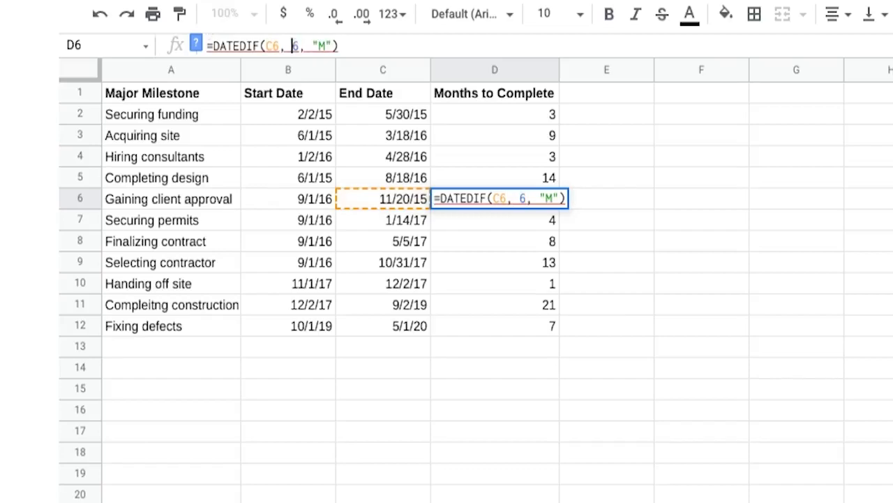
text(B)
key(Return)
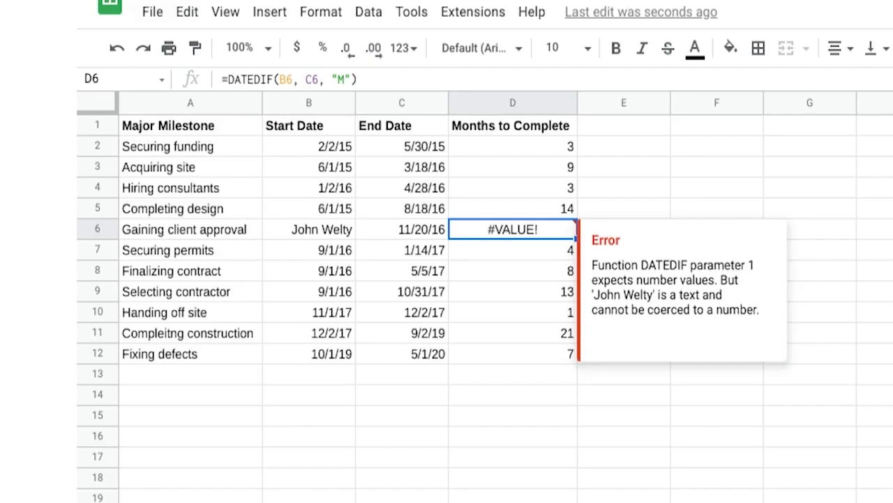
Replace the text in B6 with the start date 9/1/16.
click(315, 234)
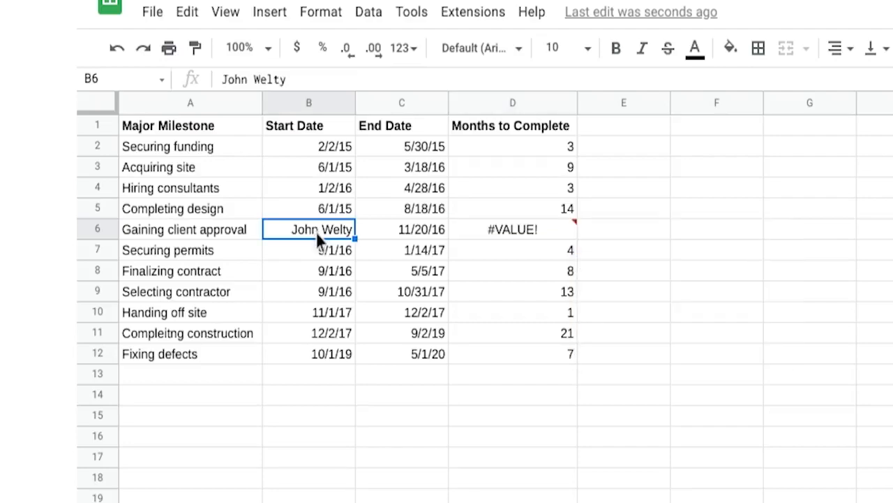
text(9/)
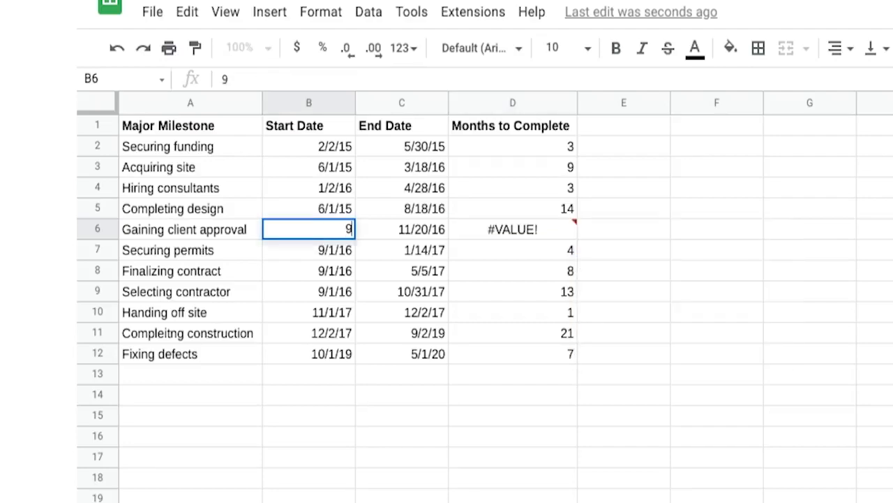
text(1/16)
key(Return)
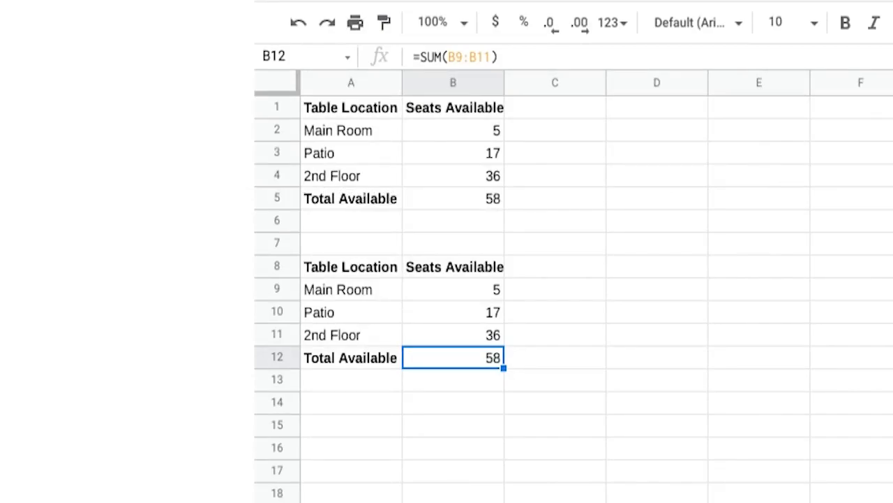
Delete row 4, the 2nd Floor row, from the first seating table.
click(277, 176)
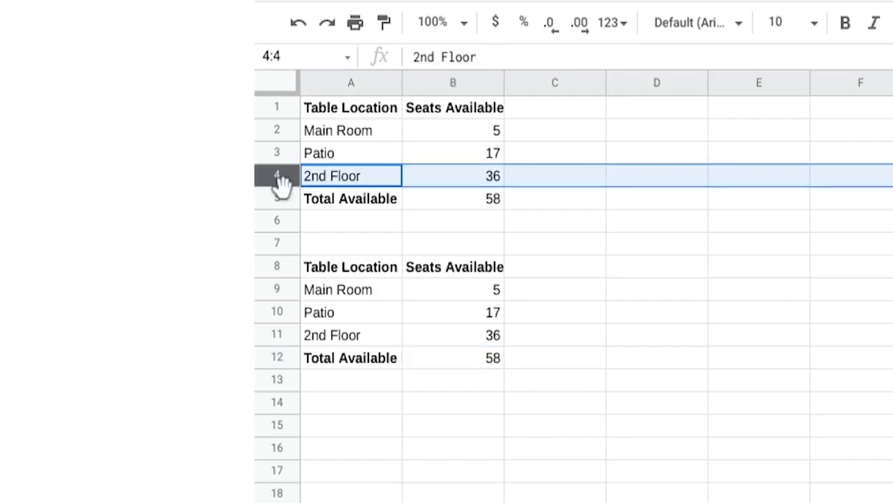
right_click(276, 176)
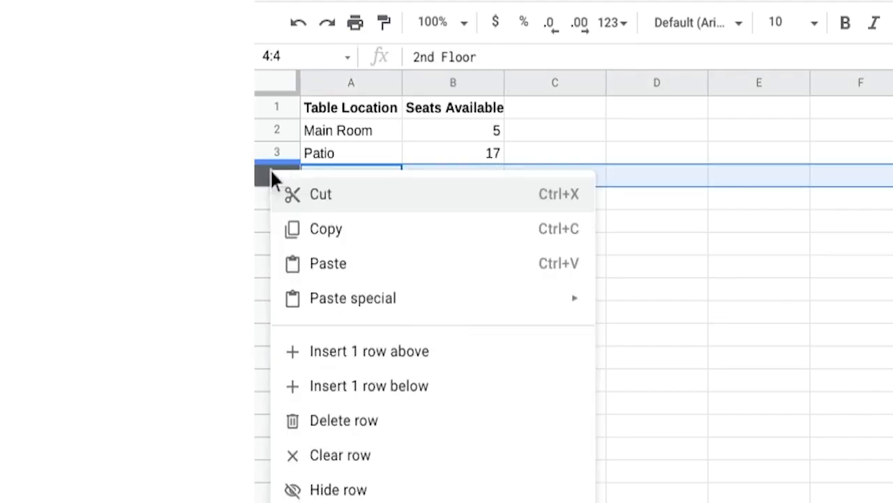
click(366, 420)
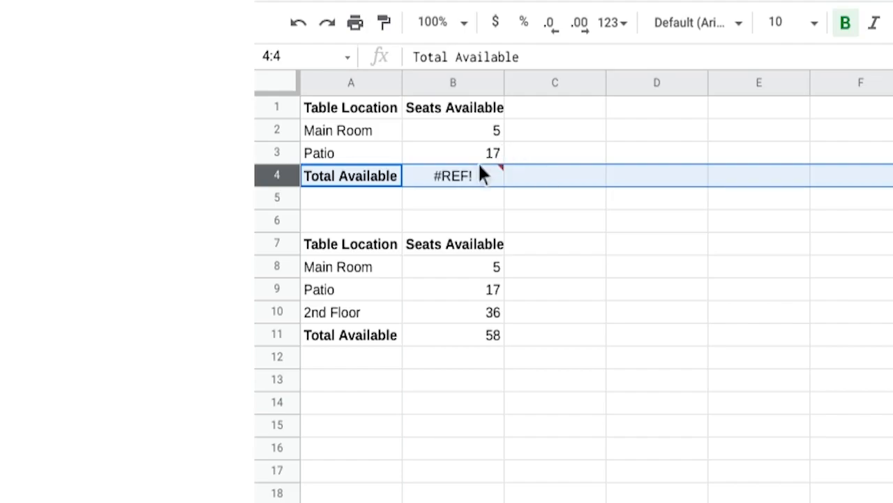
Edit B4's formula to =B2+B3 by removing the +#REF! reference.
click(452, 172)
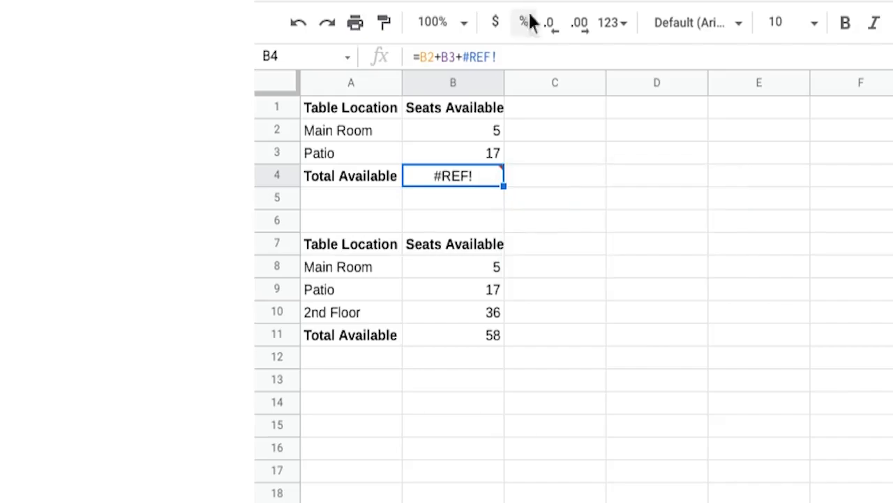
click(518, 56)
key(BackSpace)
key(BackSpace)
key(BackSpace)
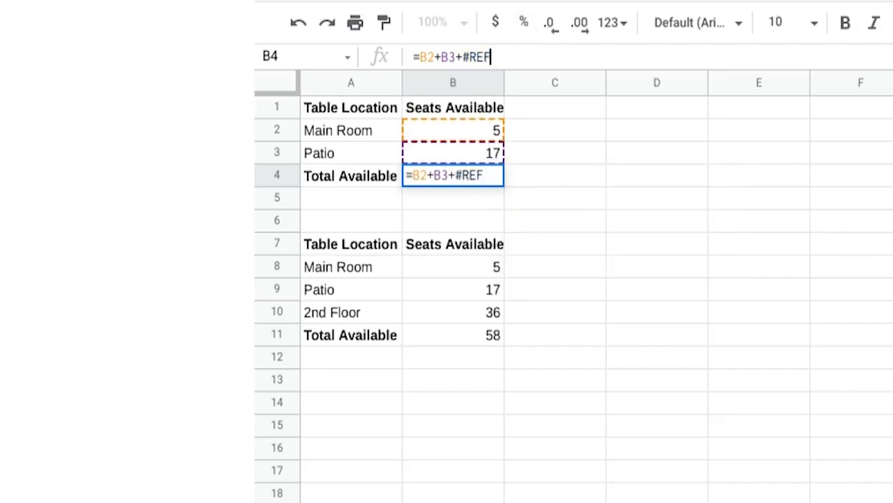
key(BackSpace)
key(BackSpace)
key(BackSpace)
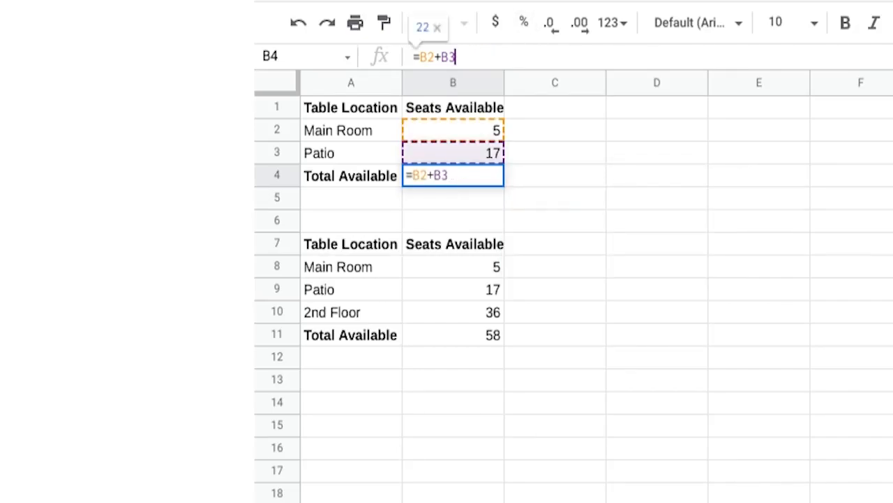
key(Return)
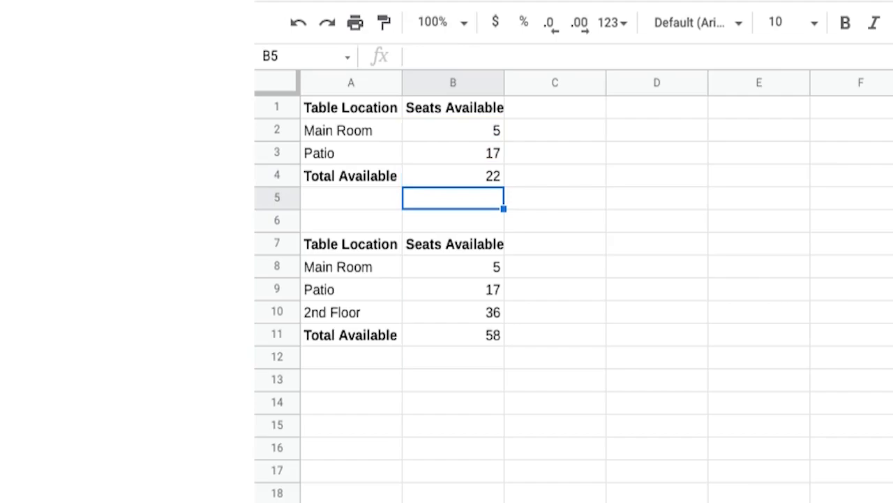
Delete row 10, the 2nd Floor row, from the second seating table.
click(485, 338)
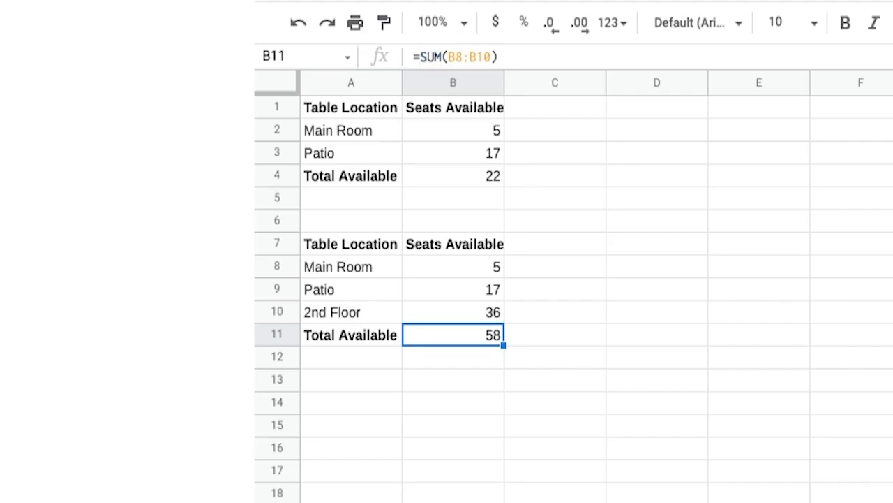
right_click(278, 312)
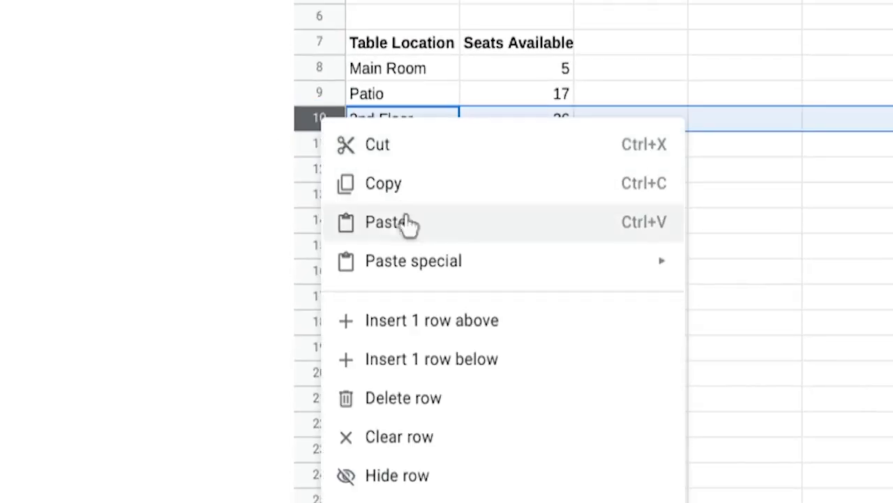
click(419, 397)
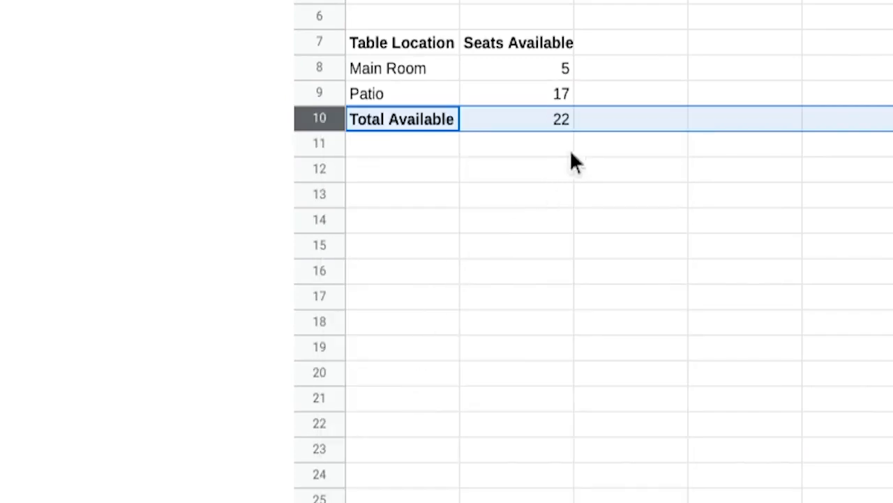